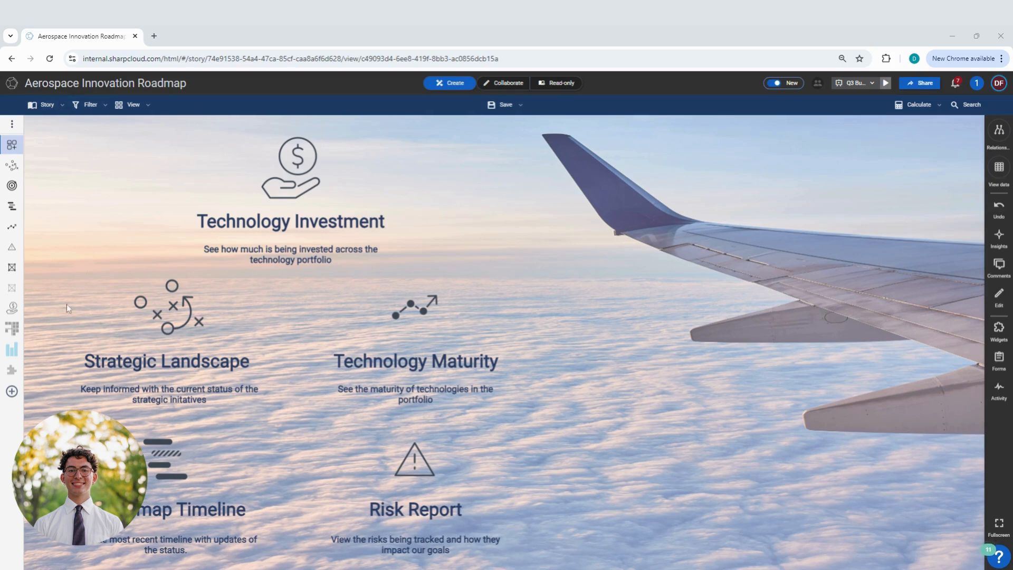
- Add a new plugin view to the story using the **BETA** NEW Smart Form from the Forms & Reports plugins
left_click(11, 391)
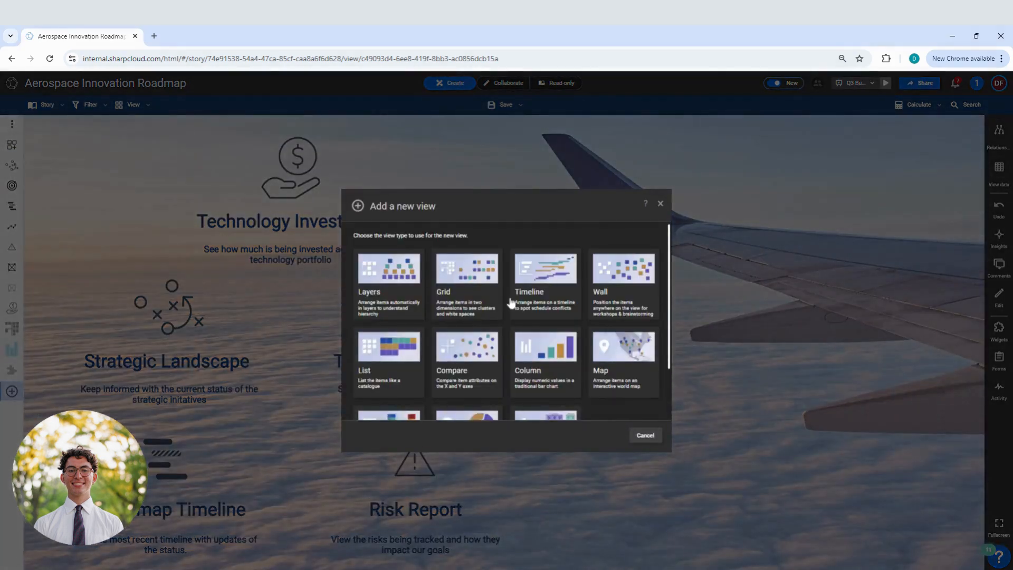
scroll(524, 319, "down", 1)
left_click(543, 373)
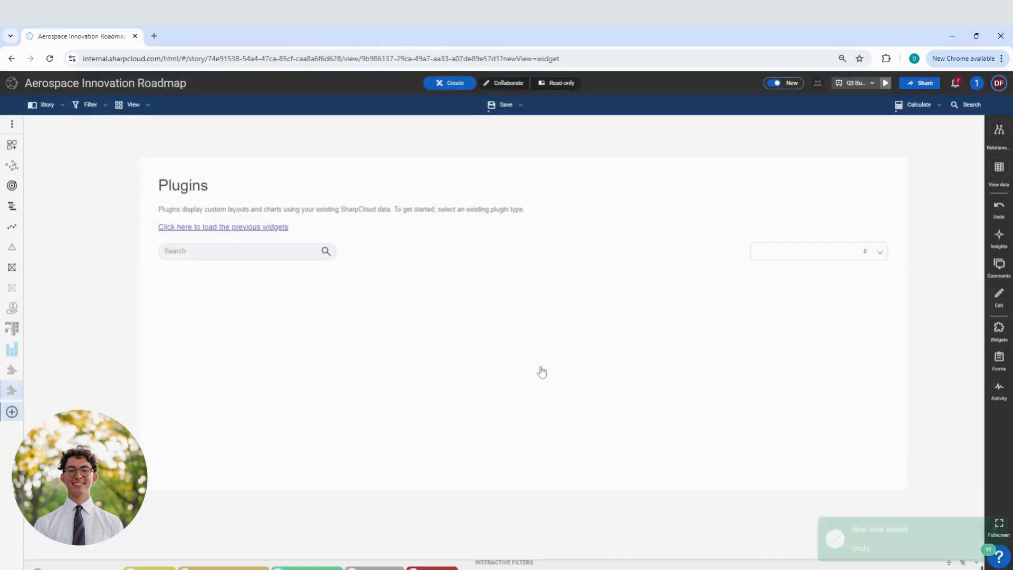
left_click(794, 252)
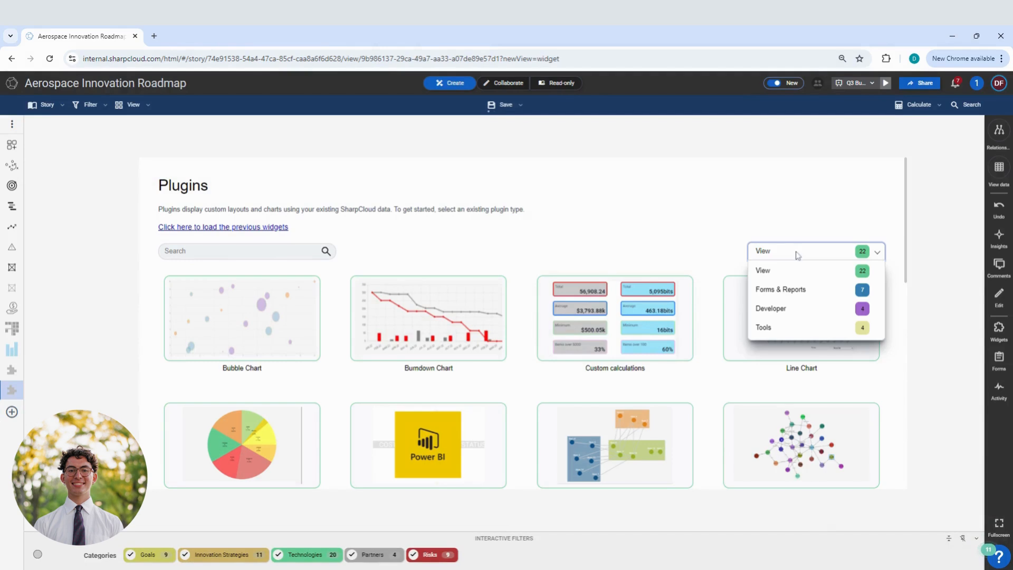
left_click(786, 291)
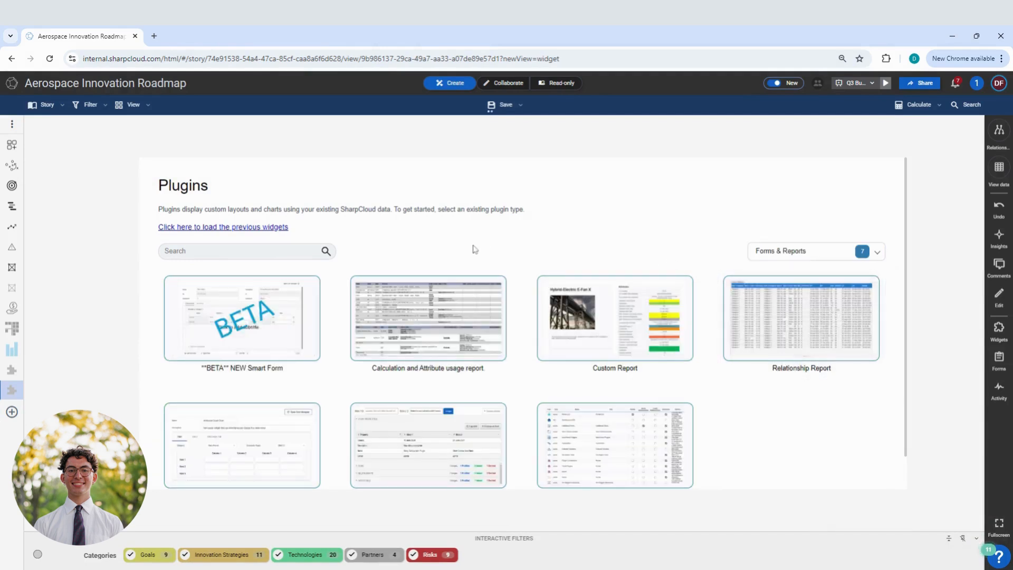
left_click(285, 307)
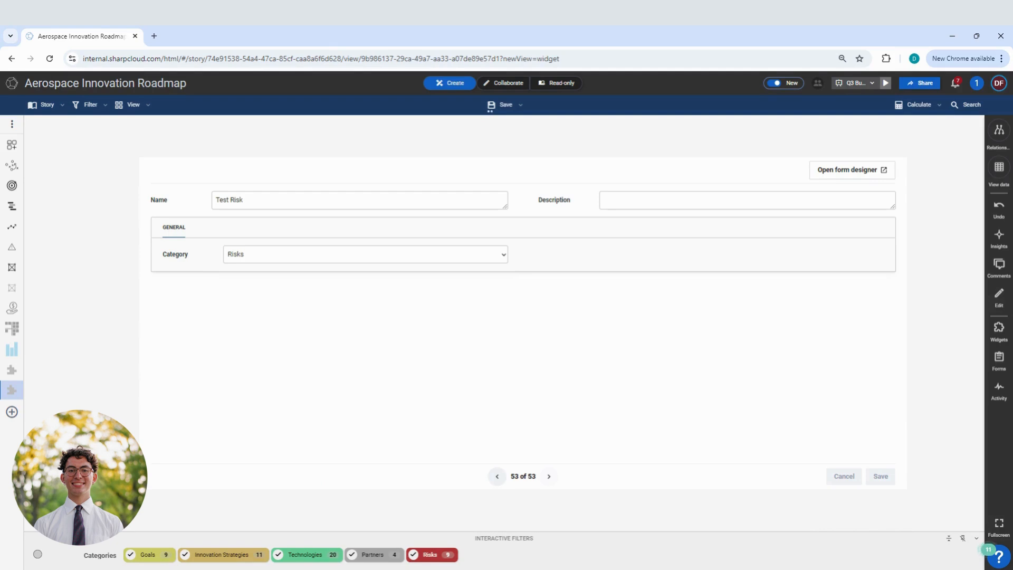
- Open the form designer and add a new tab with the display name Risks
left_click(828, 174)
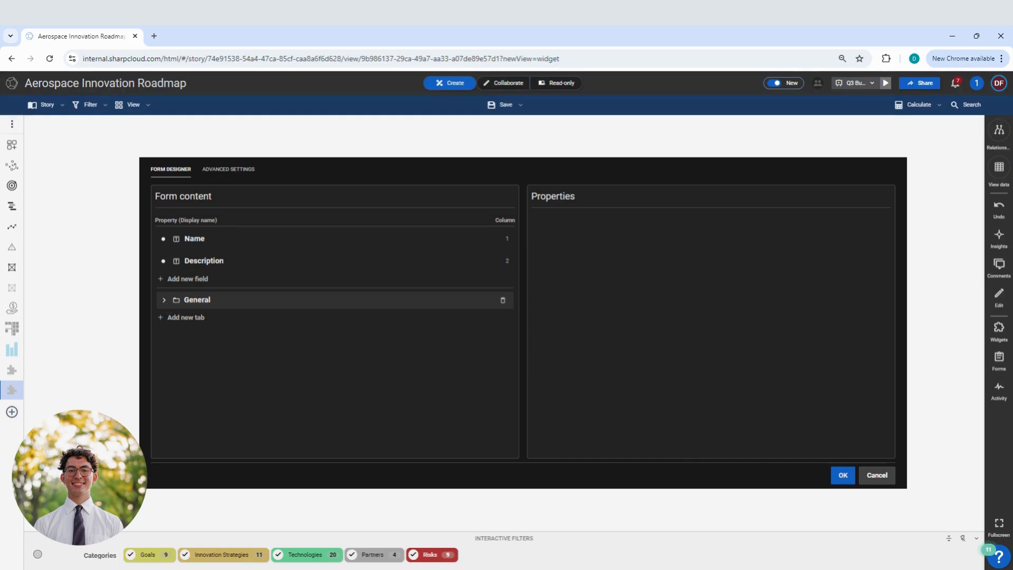
left_click(196, 319)
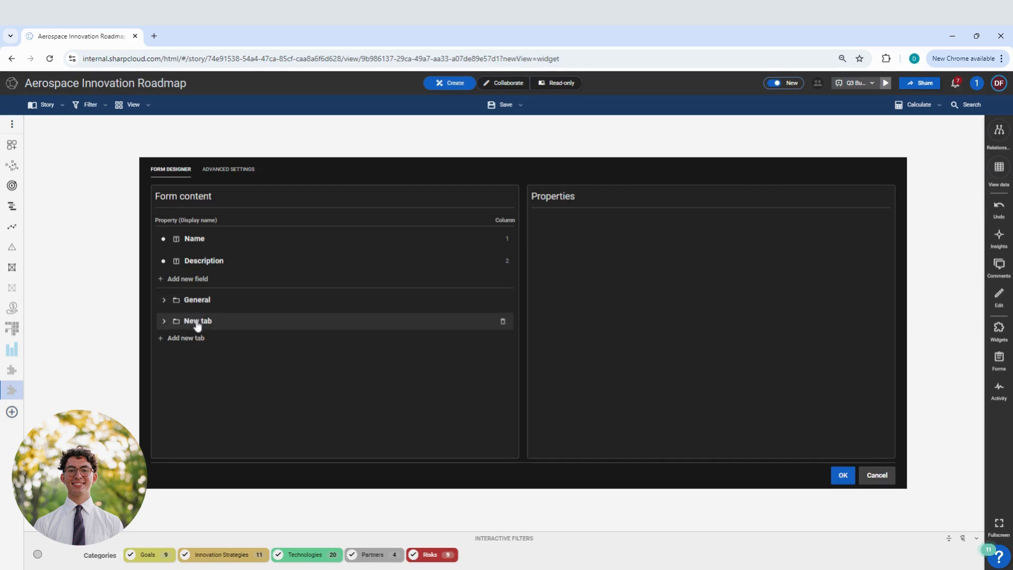
left_click(201, 323)
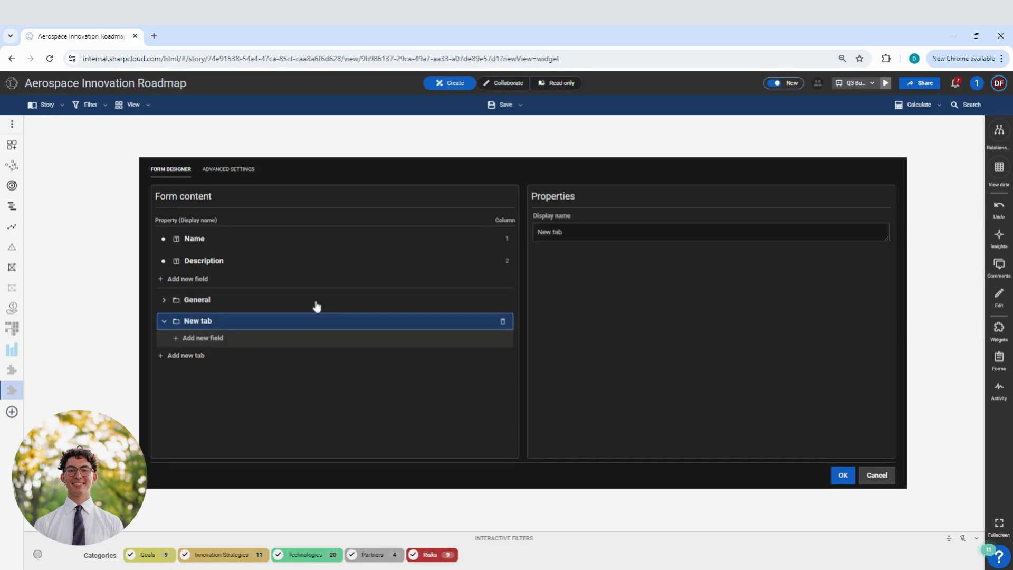
left_click_drag(567, 232, 528, 235)
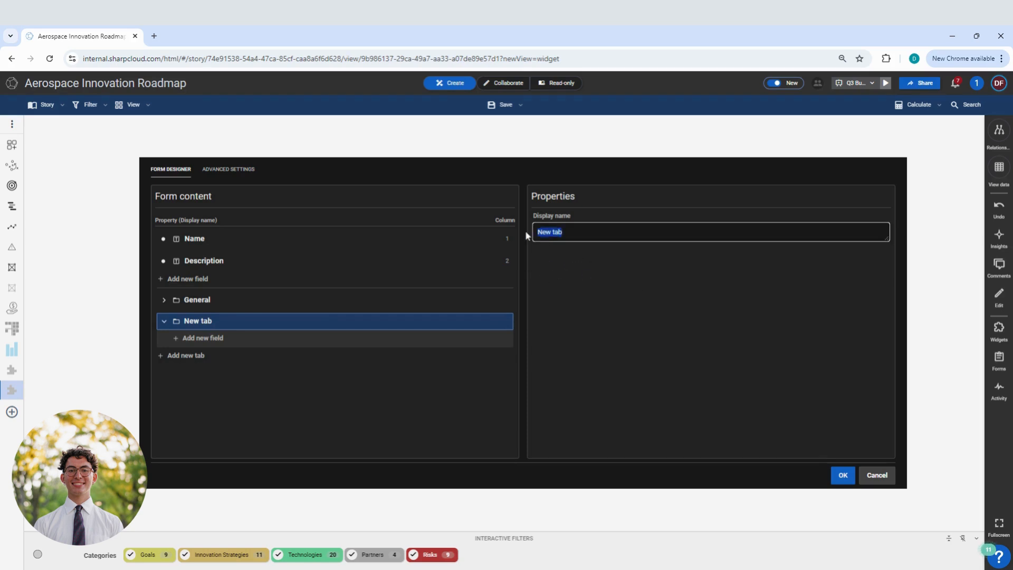
type("Risks")
- Add the Probability field to the Risks tab of the form
left_click(216, 340)
left_click(253, 344)
type("Prob")
left_click(213, 428)
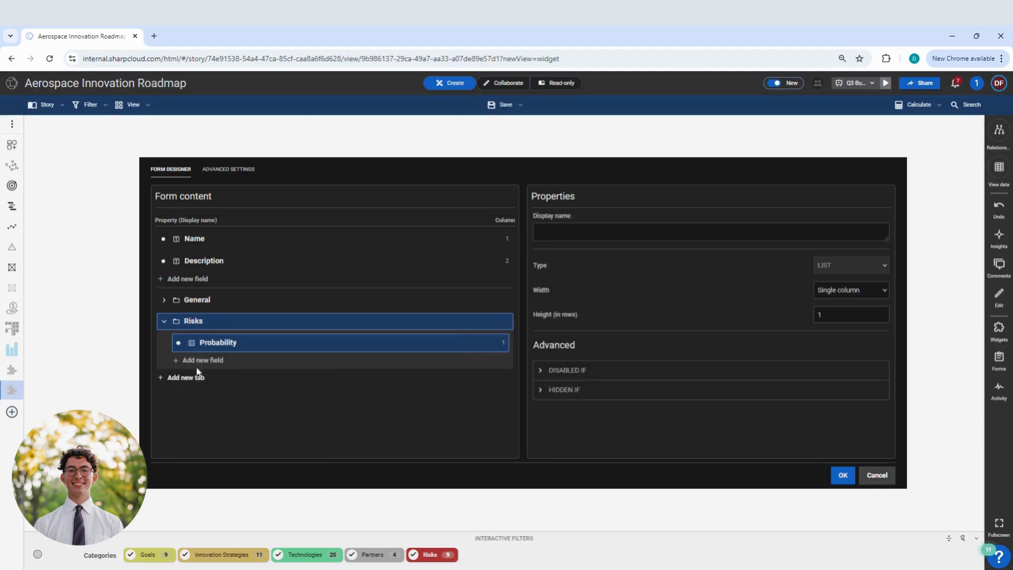
- Add the Impact field below Probability on the Risks tab
left_click(202, 361)
left_click(244, 369)
type("im")
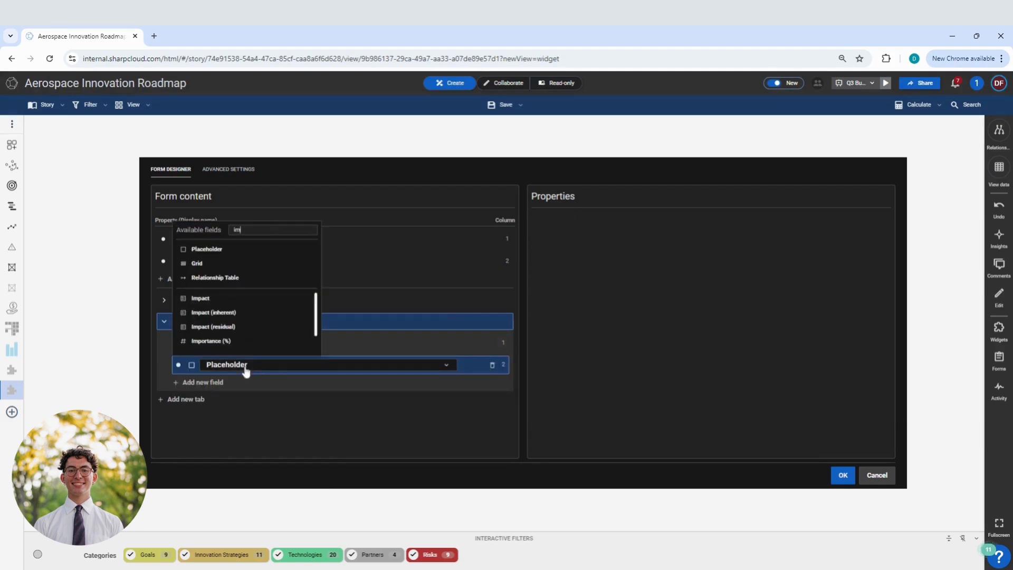
left_click(228, 312)
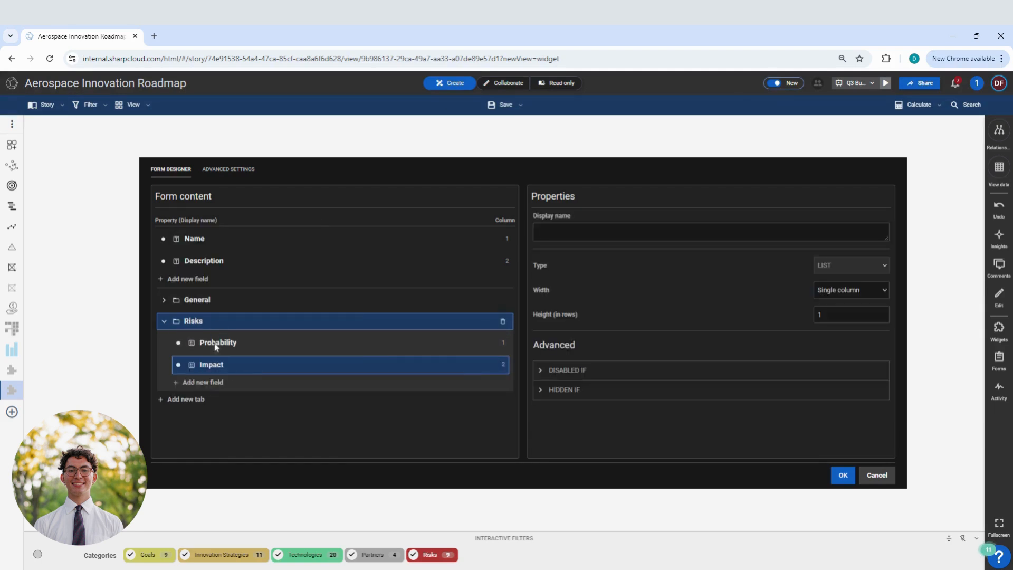
- Add the Mitigation field below Impact on the Risks tab
left_click(206, 387)
left_click(248, 388)
type("mit")
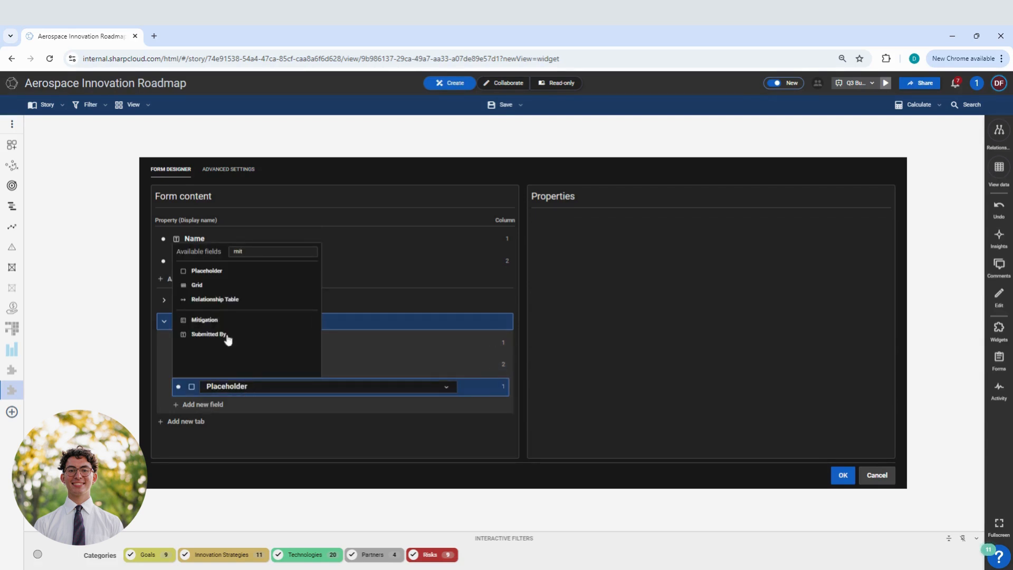
left_click(220, 321)
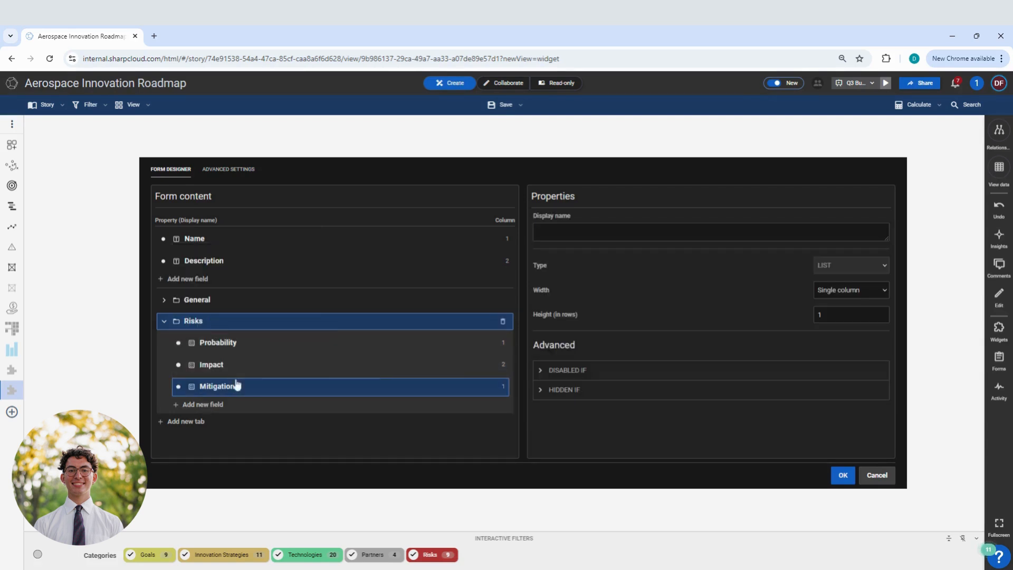
- Set the Probability field's display name to "Enter Probability" and its width to Full width, and view its Disabled If options
left_click(268, 348)
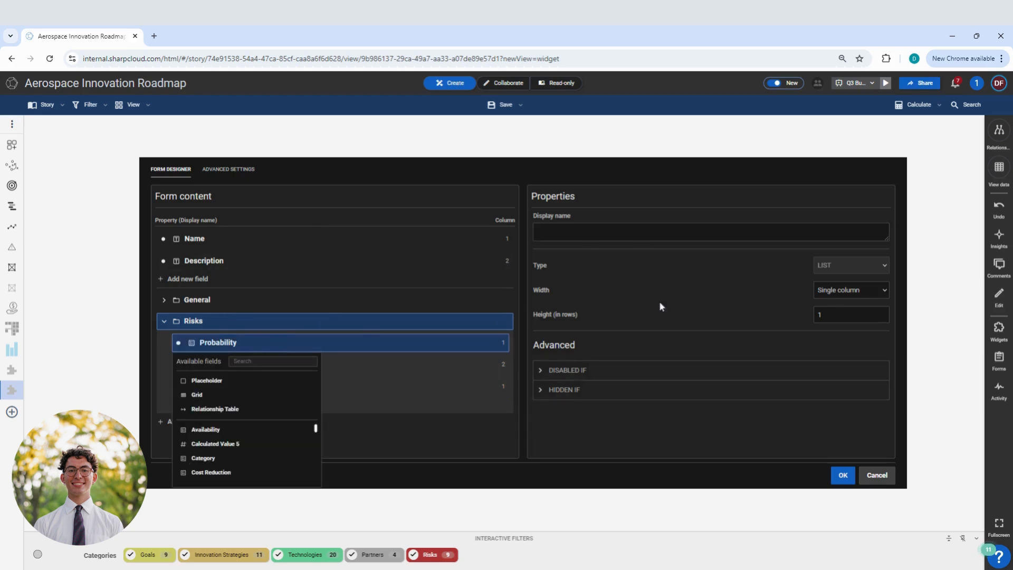
left_click(596, 232)
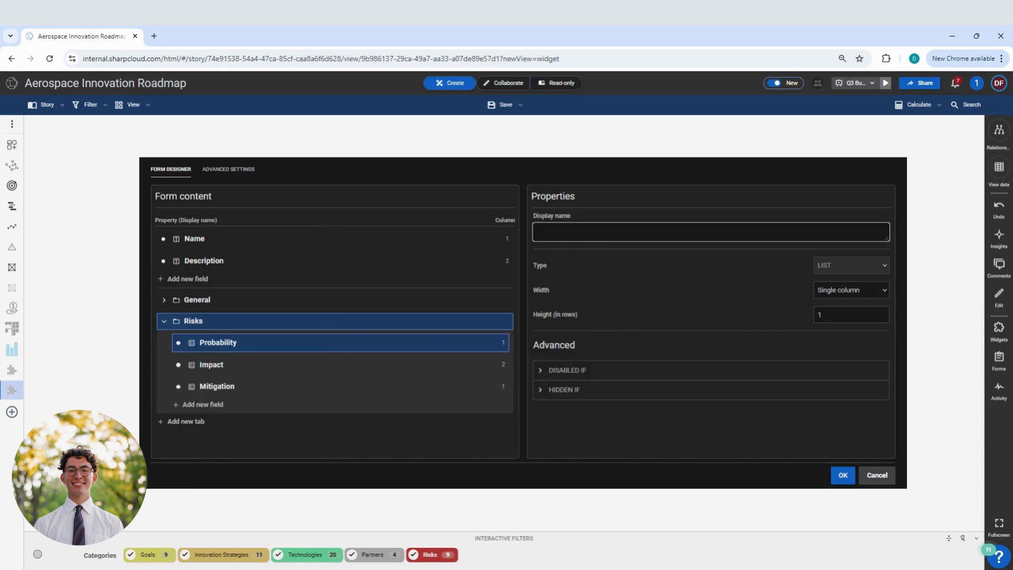
type("Enter Probability")
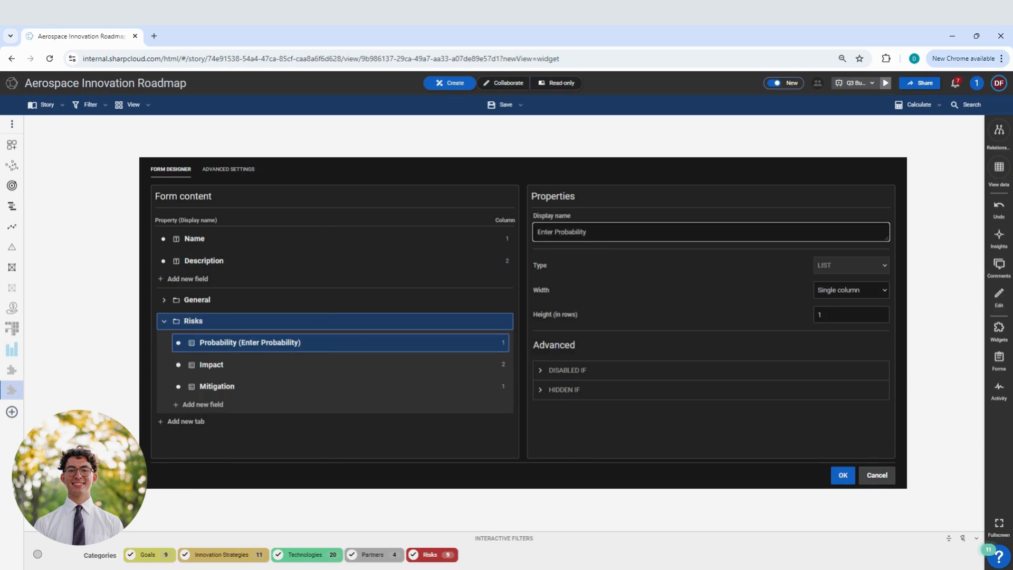
left_click(581, 297)
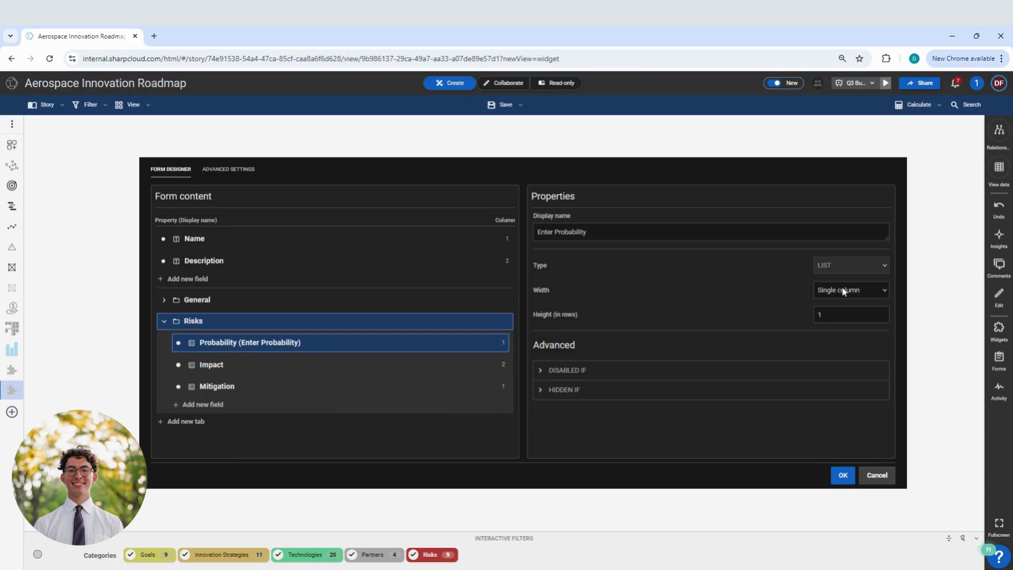
left_click(843, 292)
left_click(843, 305)
left_click(540, 373)
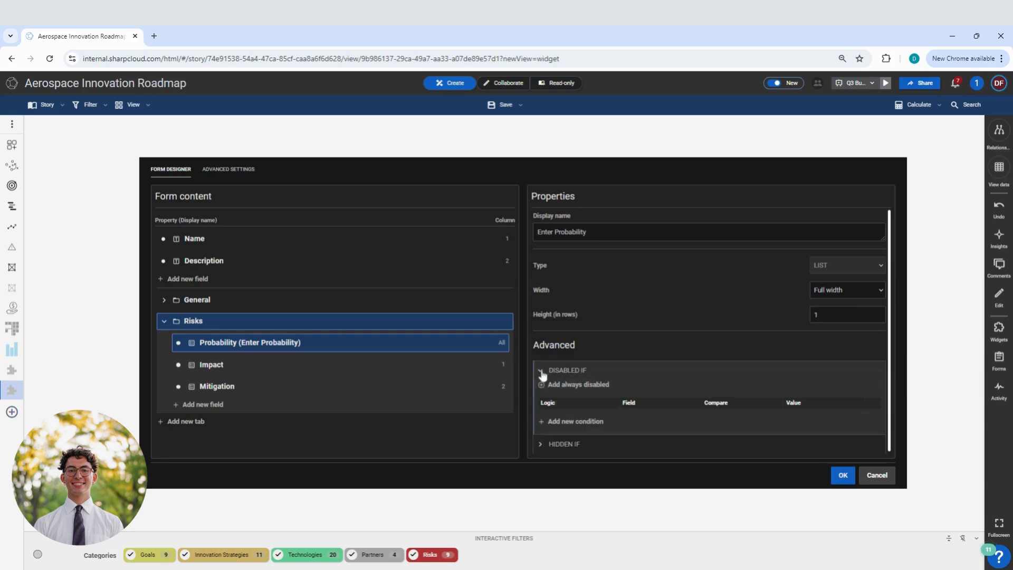
left_click(541, 372)
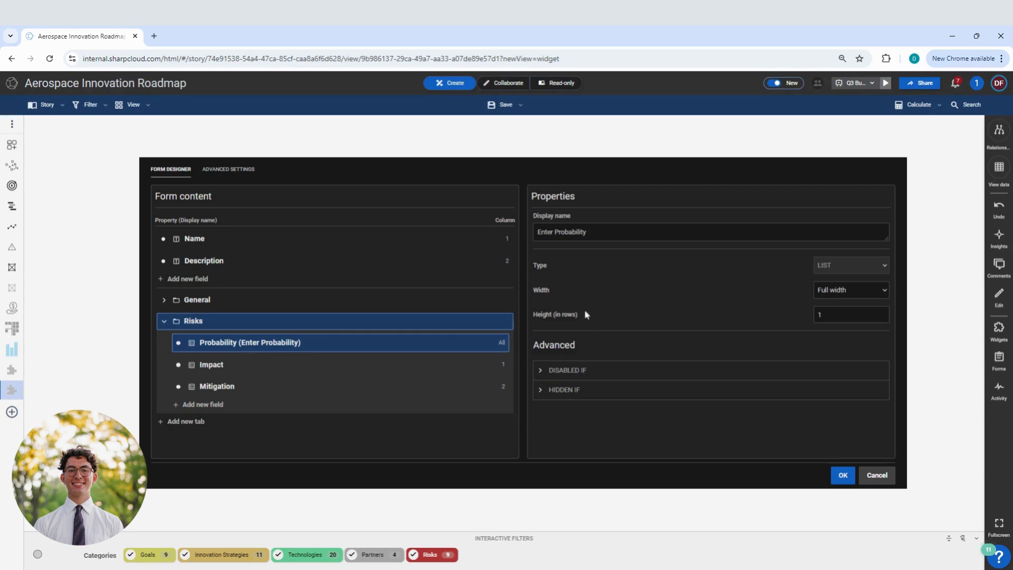
- In the form's advanced settings, set Allow item creation to Yes and add a new item default of Category = Risks
left_click(238, 174)
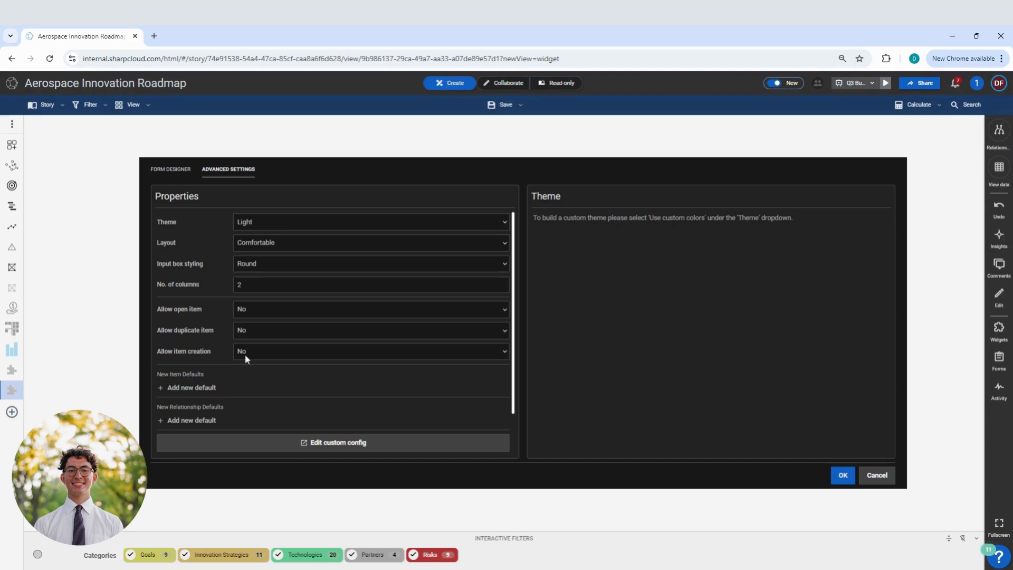
left_click(264, 371)
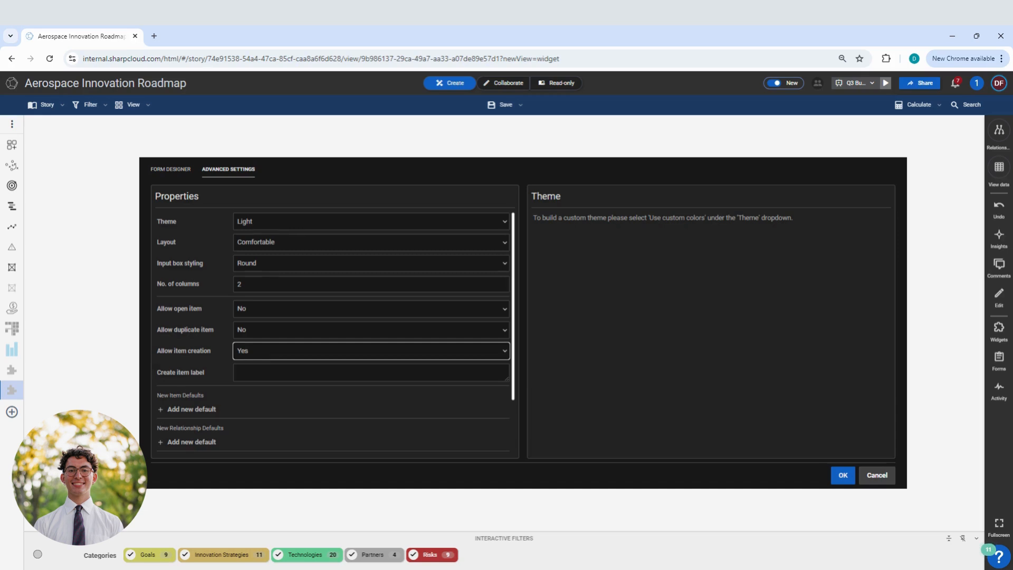
scroll(196, 359, "down", 2)
left_click(194, 340)
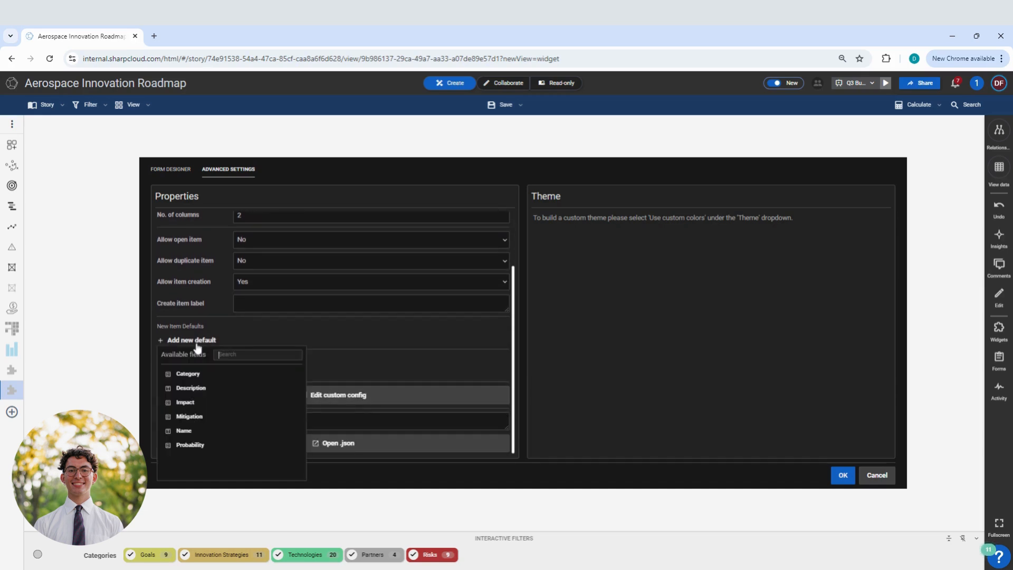
left_click(191, 381)
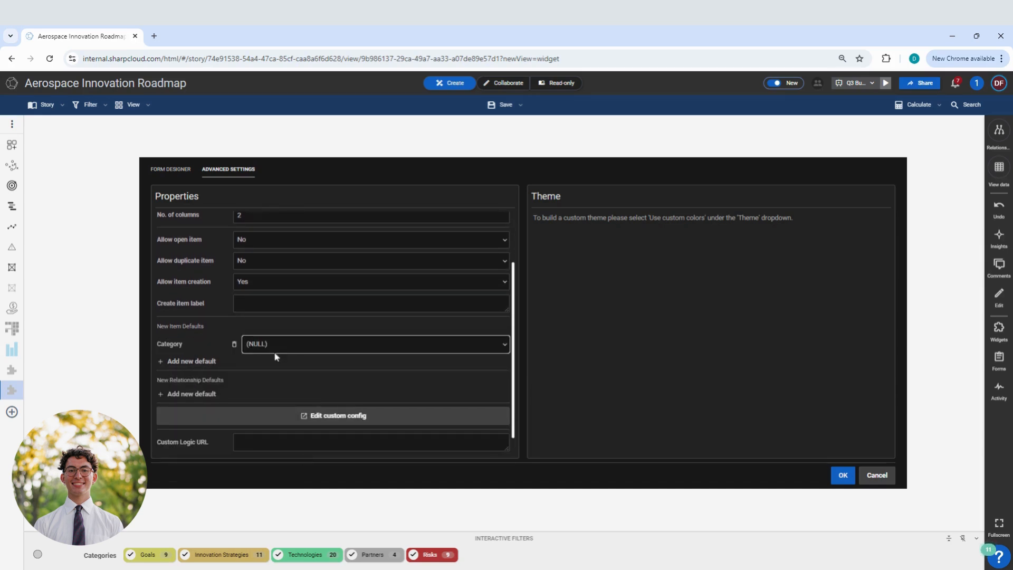
scroll(204, 368, "down", 1)
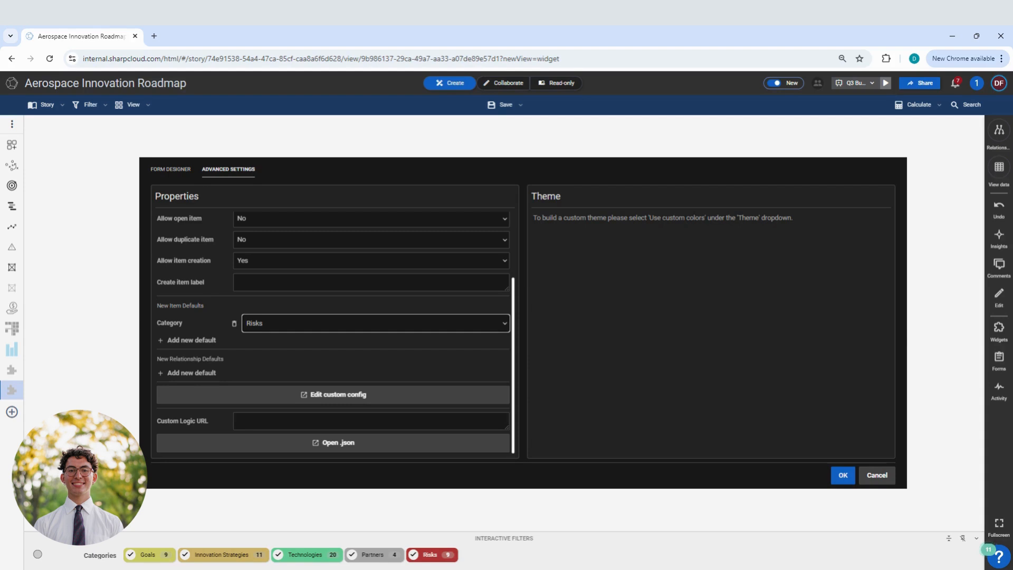
- View the form's JSON configuration without editing it and apply the form design
left_click(336, 448)
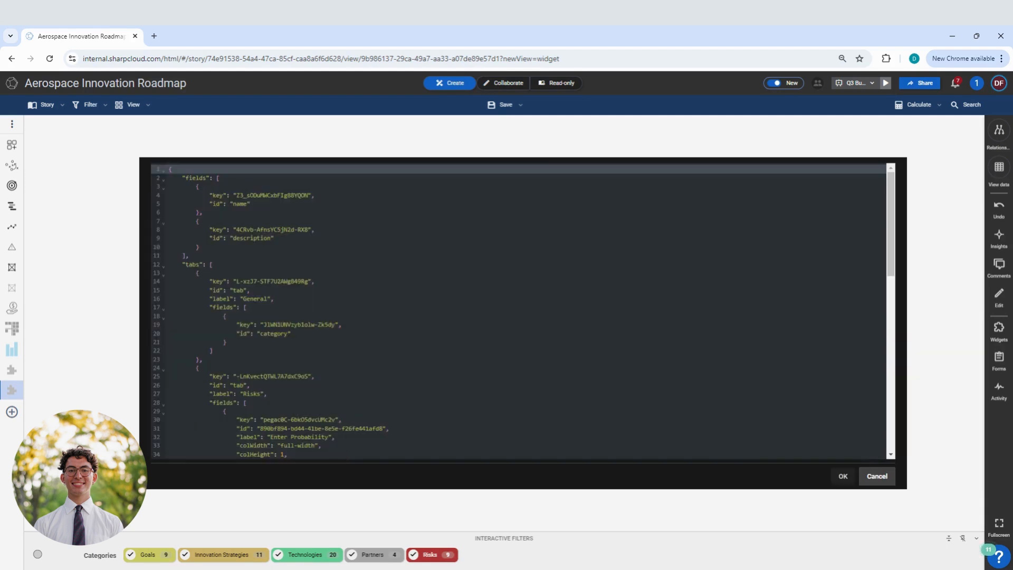
left_click(879, 477)
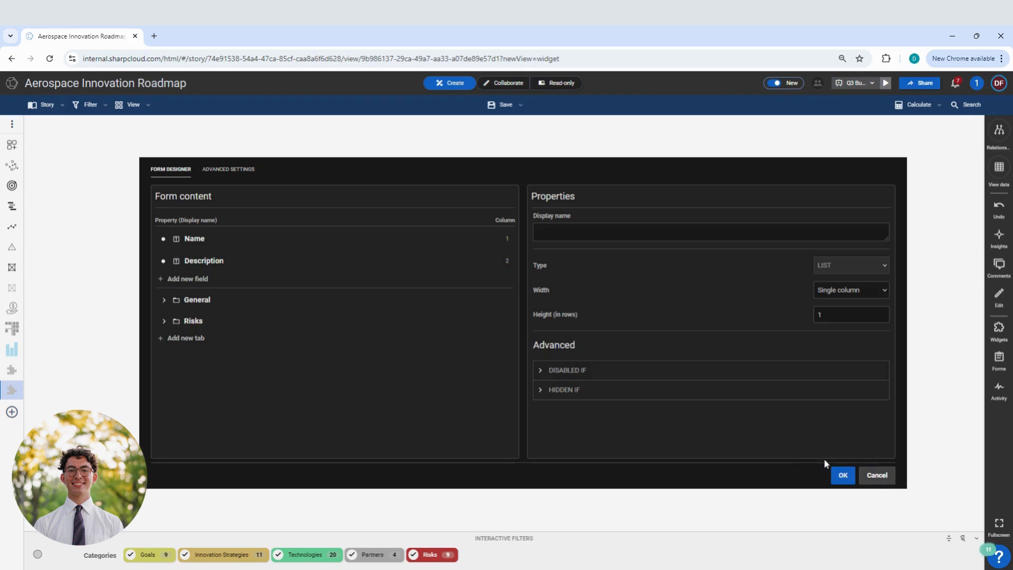
left_click(847, 480)
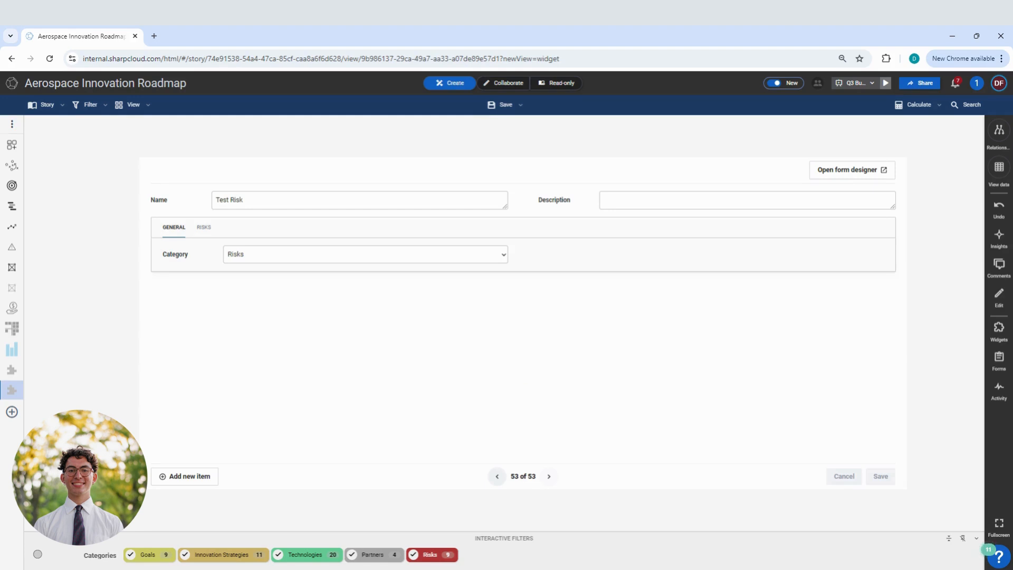
- Browse back four items in the finished form to the Cyber Attacks item
left_click(497, 477)
left_click(497, 477)
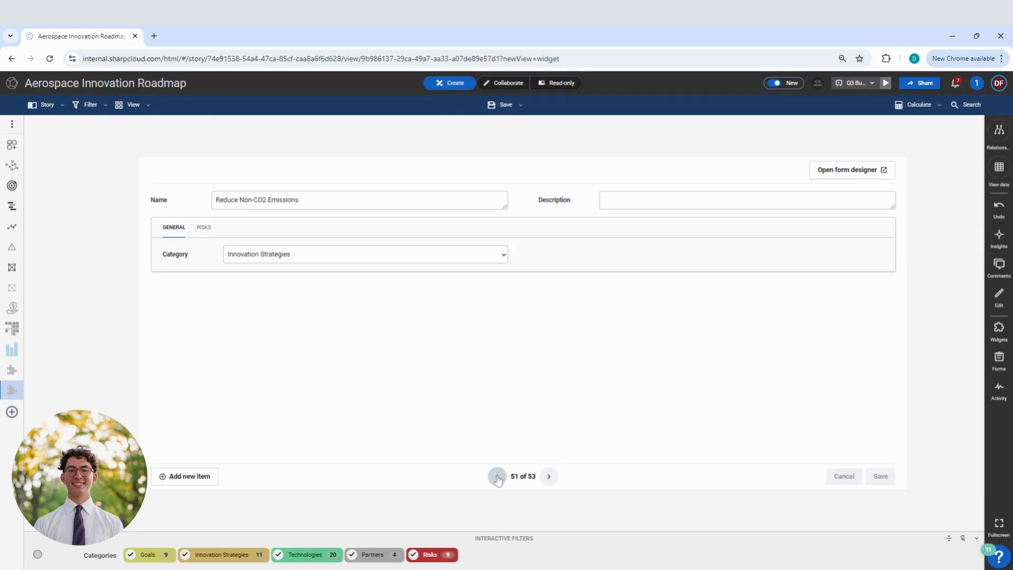
left_click(497, 477)
left_click(497, 478)
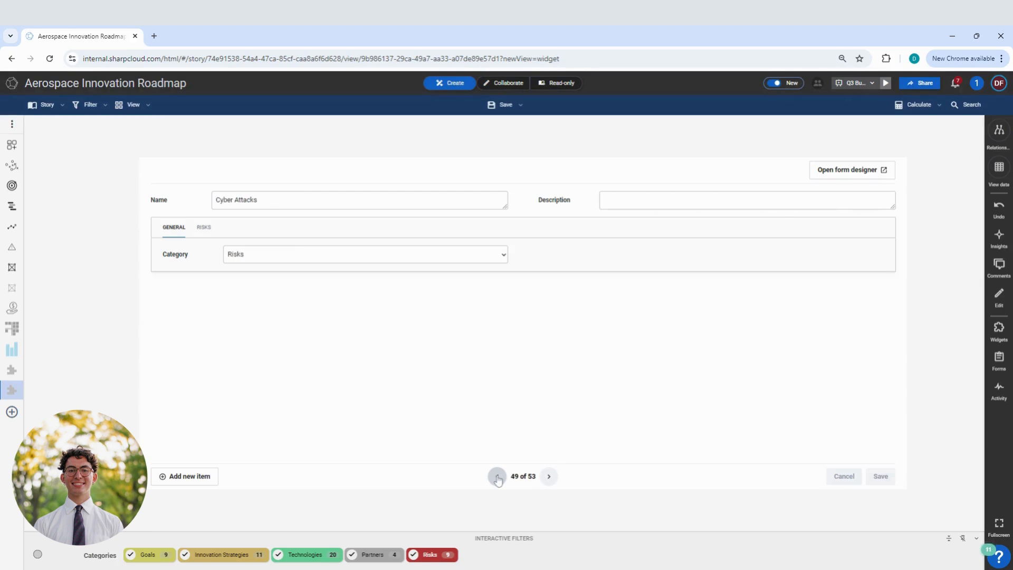
- Switch the story to Collaborate mode and start a new form item named "Test Risk 123"
left_click(504, 83)
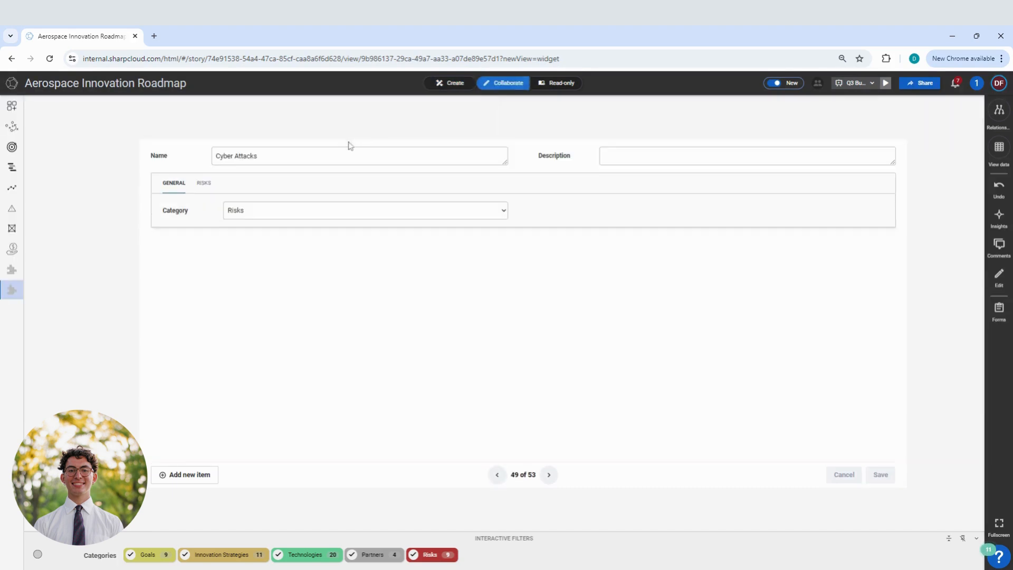
left_click(180, 473)
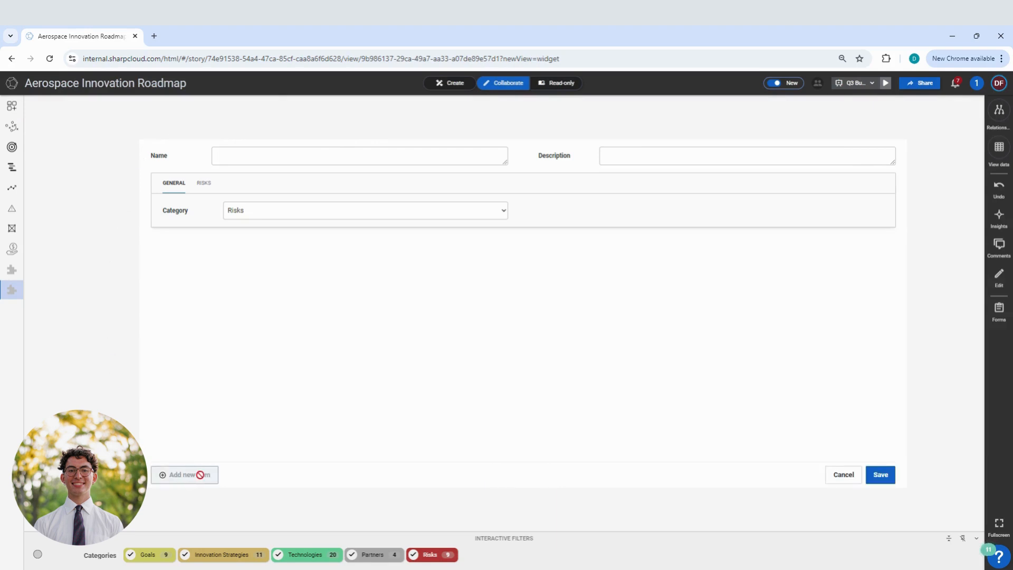
left_click(245, 157)
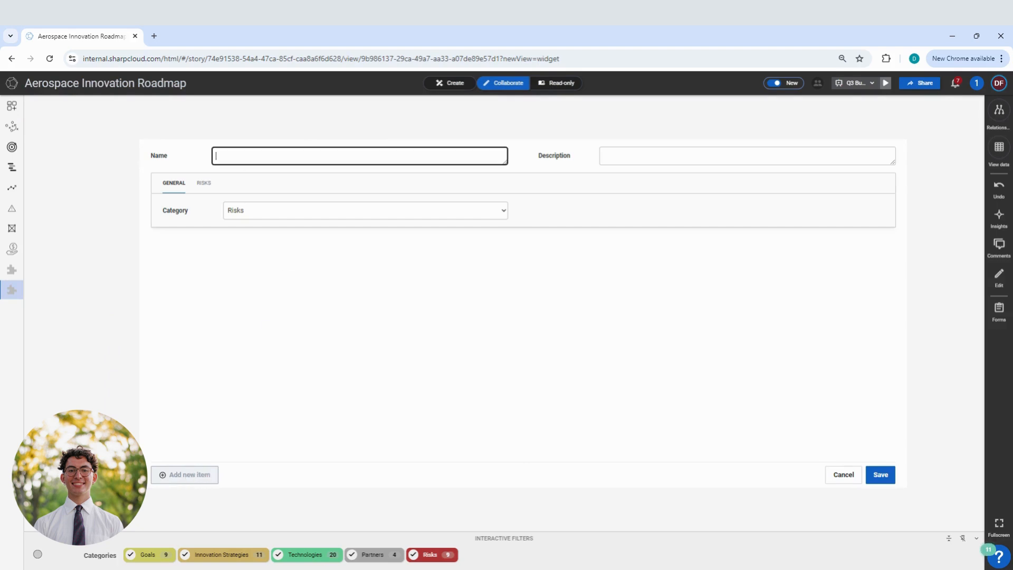
type("Test Risk 123")
- Set the new item's probability to Medium, impact to Very High and mitigation to Not Addressed, and save it
left_click(204, 184)
left_click(265, 209)
left_click(265, 268)
left_click(289, 241)
left_click(338, 319)
left_click(635, 239)
left_click(621, 269)
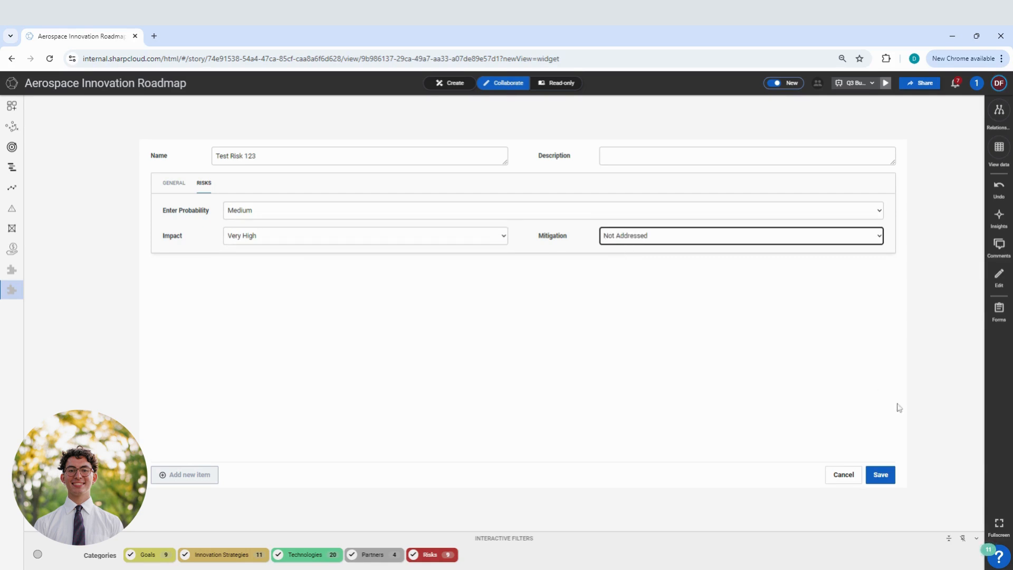
left_click(881, 476)
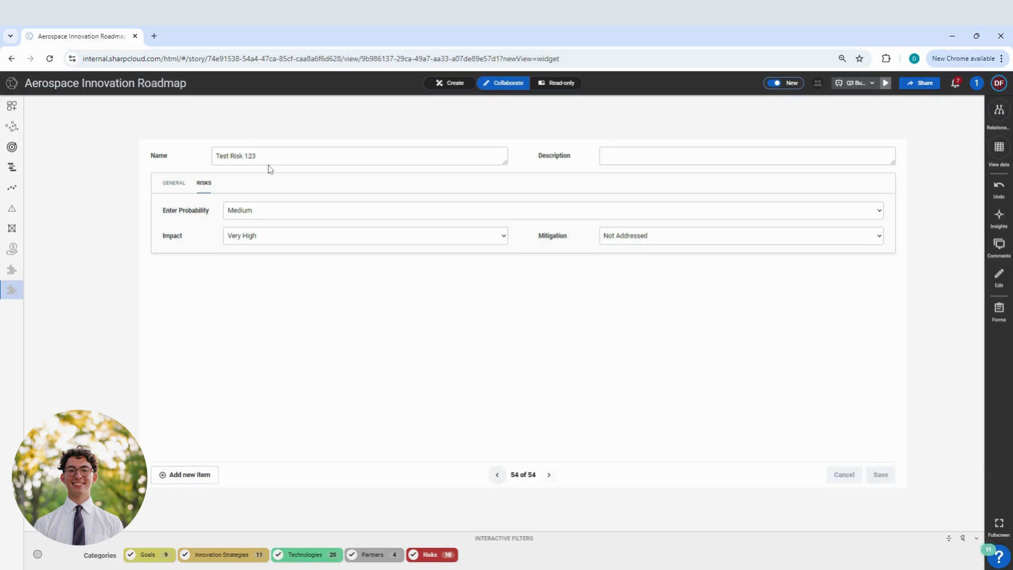
- Page back and forth from the saved item, and examine the Test Risk 123 tile in the Risks - Colored by Rating view
left_click(497, 475)
left_click(548, 474)
left_click(11, 208)
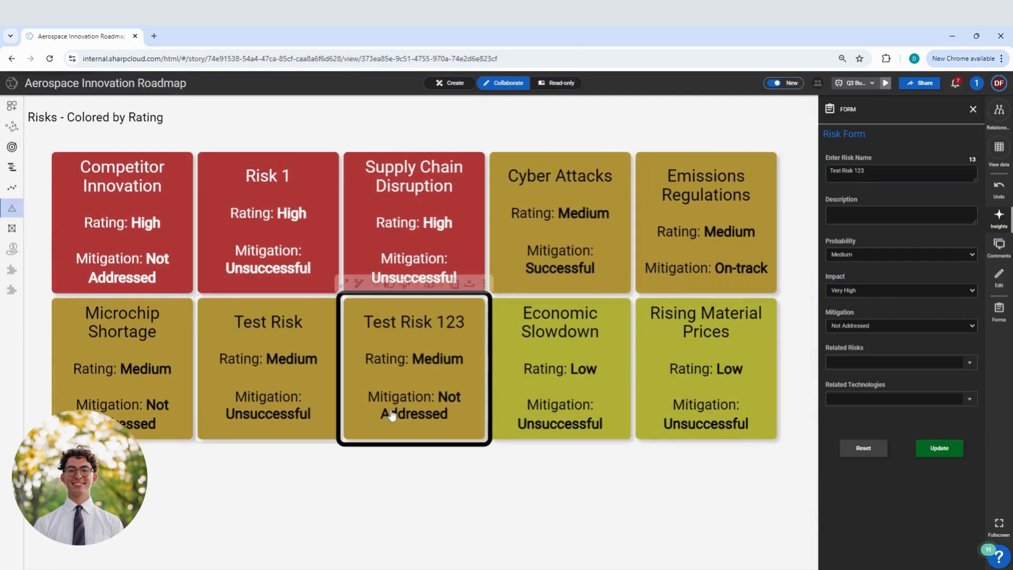
mouse_move(415, 415)
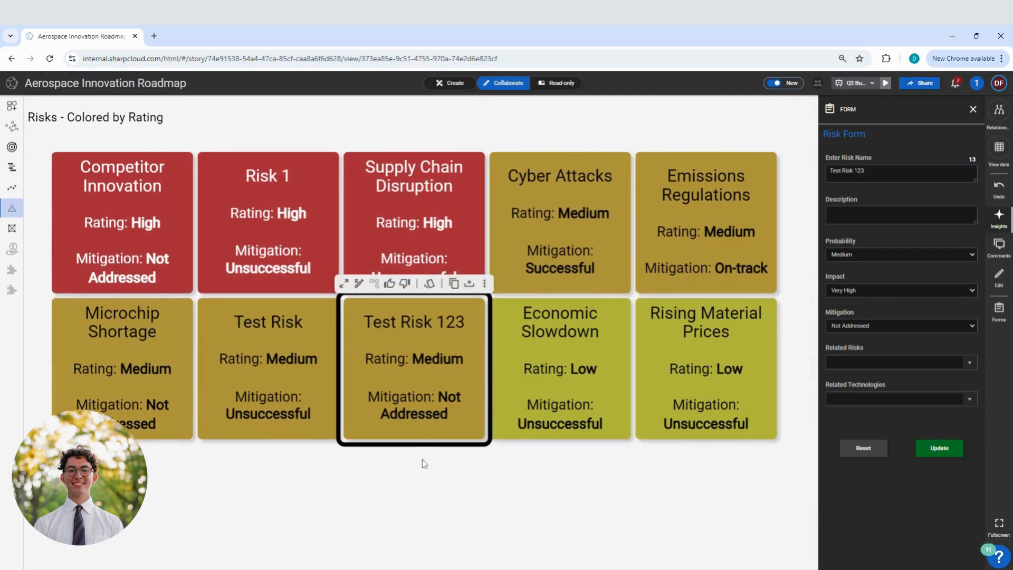